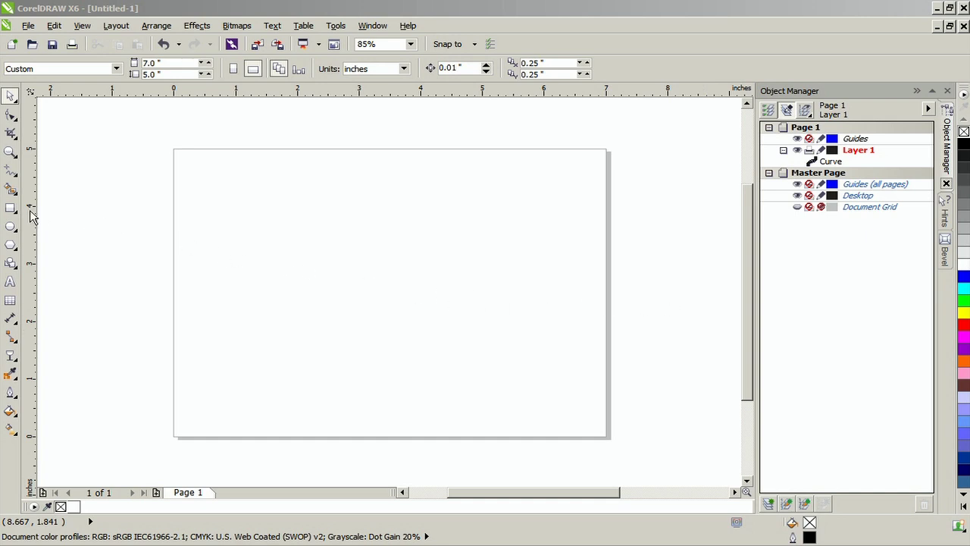
Add a page-sized rectangle and import wood grain.jpg as its bitmap pattern fill.
double_click(10, 209)
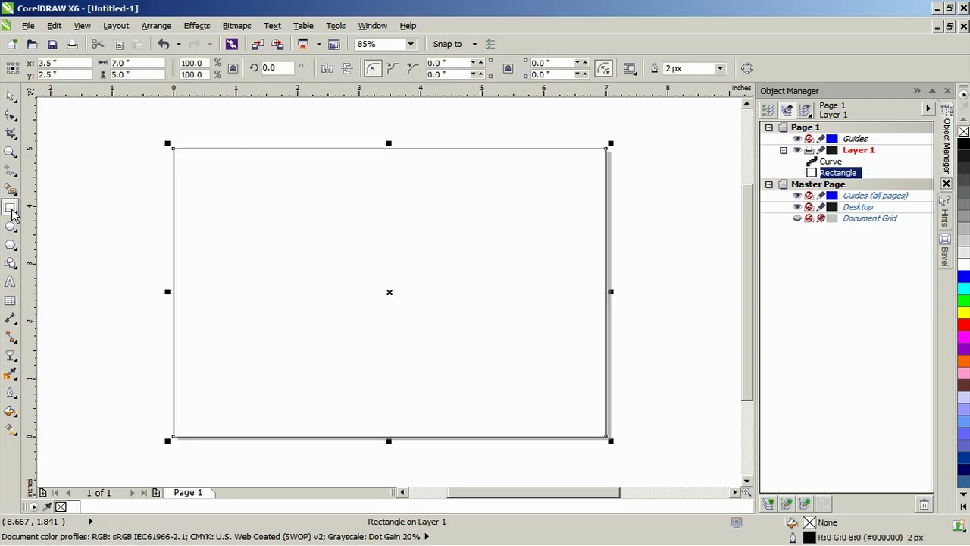
left_click(10, 411)
left_click(65, 442)
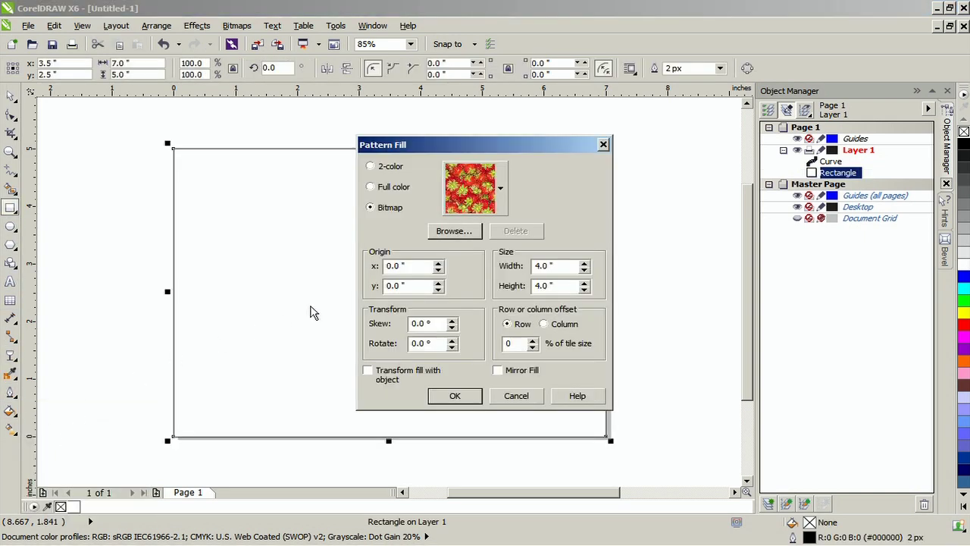
left_click(464, 234)
left_click(354, 152)
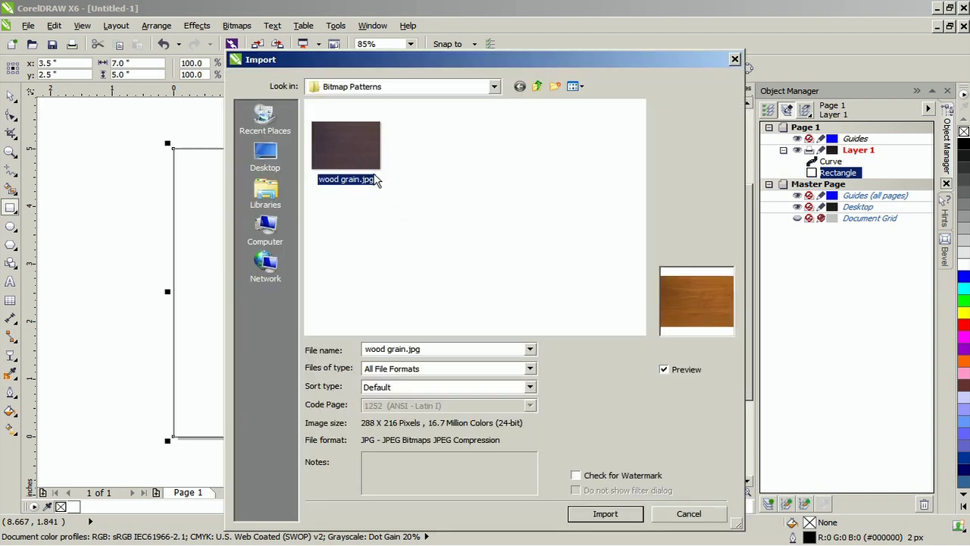
left_click(618, 515)
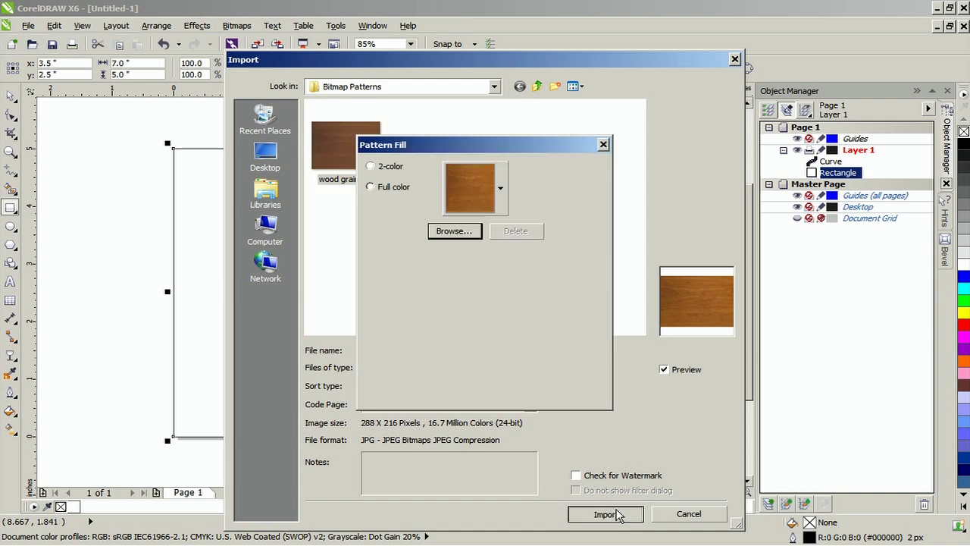
Tile the wood grain pattern at 7.0 by 5.0 inches and apply it.
left_click(562, 264)
left_click_drag(562, 265, 400, 266)
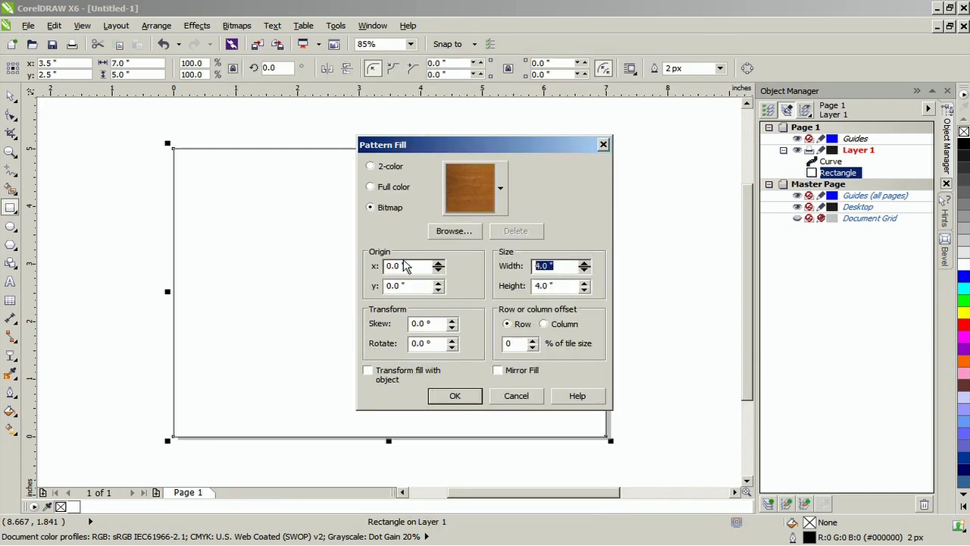
type("7")
key("Tab")
type("5")
key("Tab")
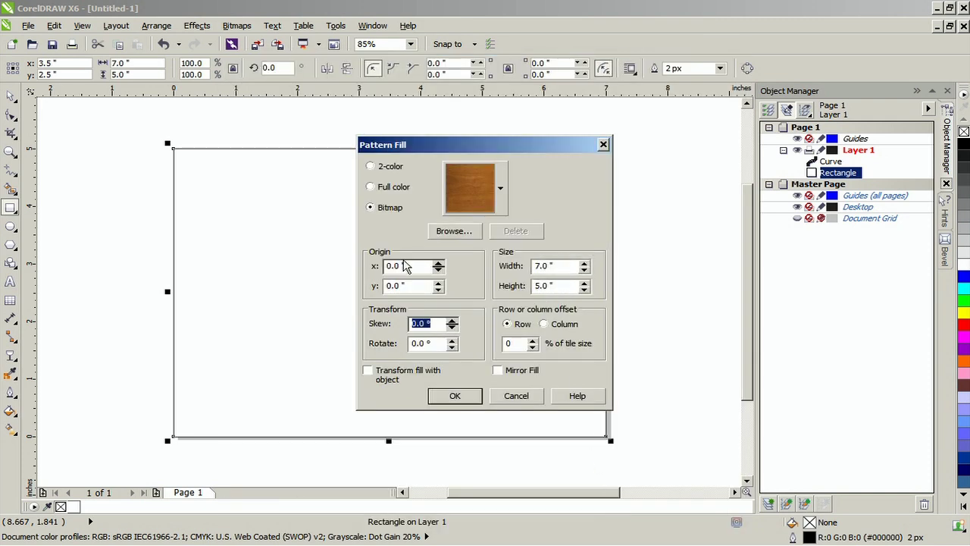
left_click(455, 397)
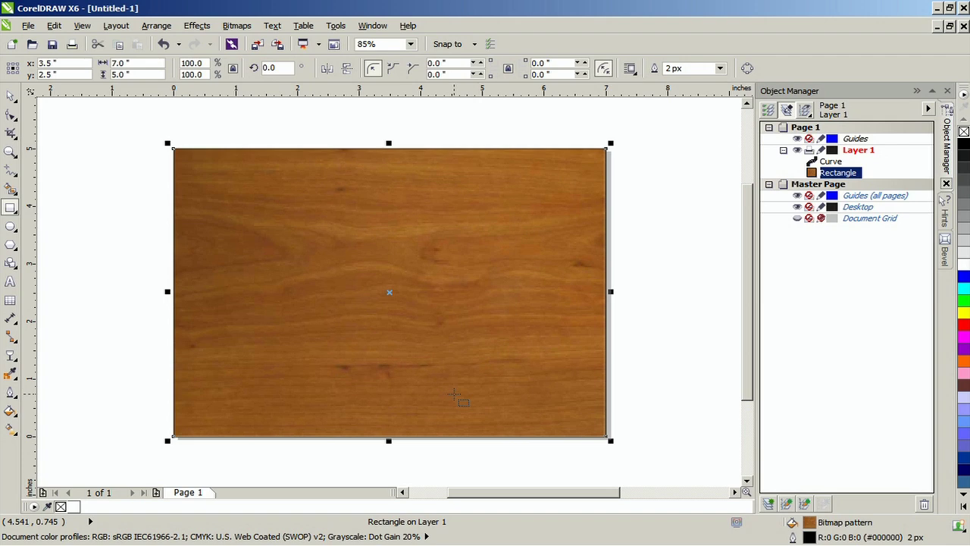
Duplicate the wood rectangle and nudge the copy back exactly over the original.
key("ctrl+d")
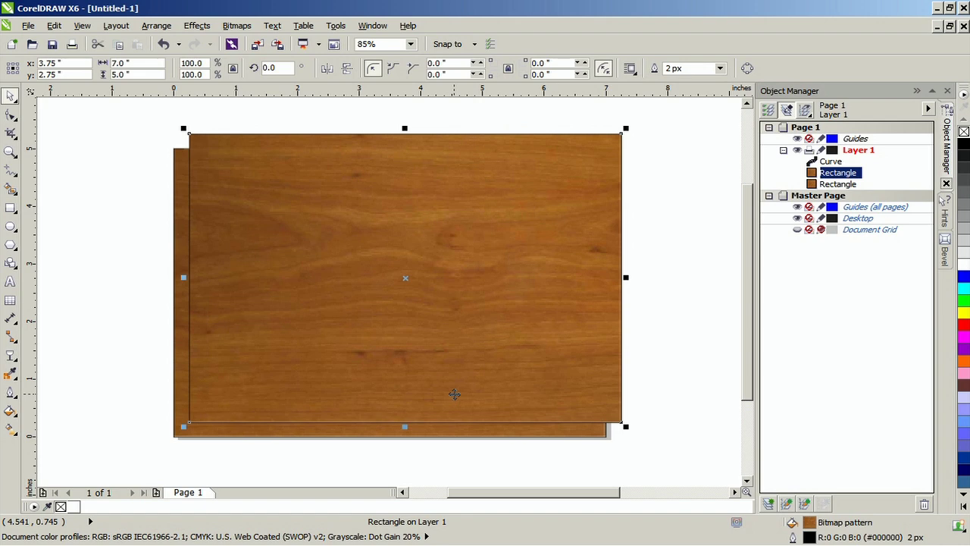
key("Left")
key("Down")
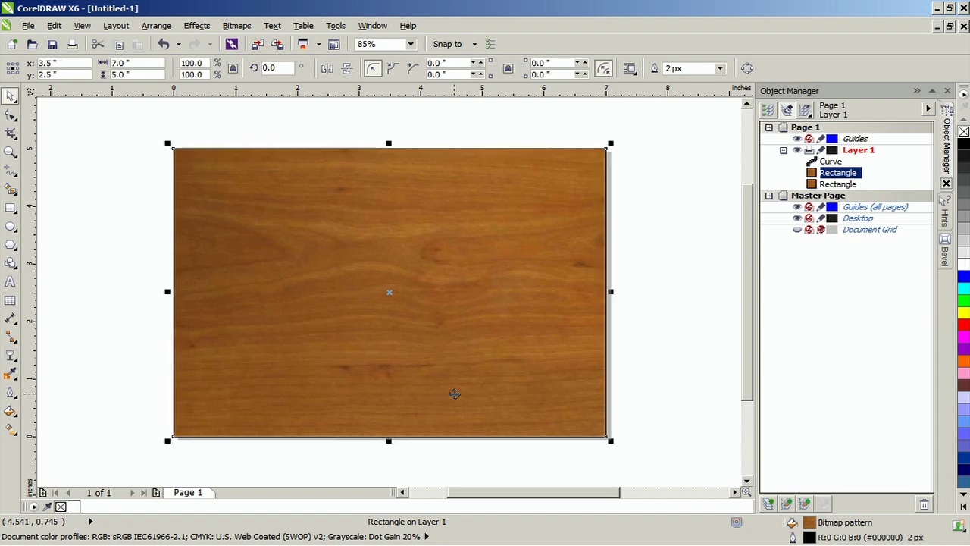
scroll(454, 393, "down", 3)
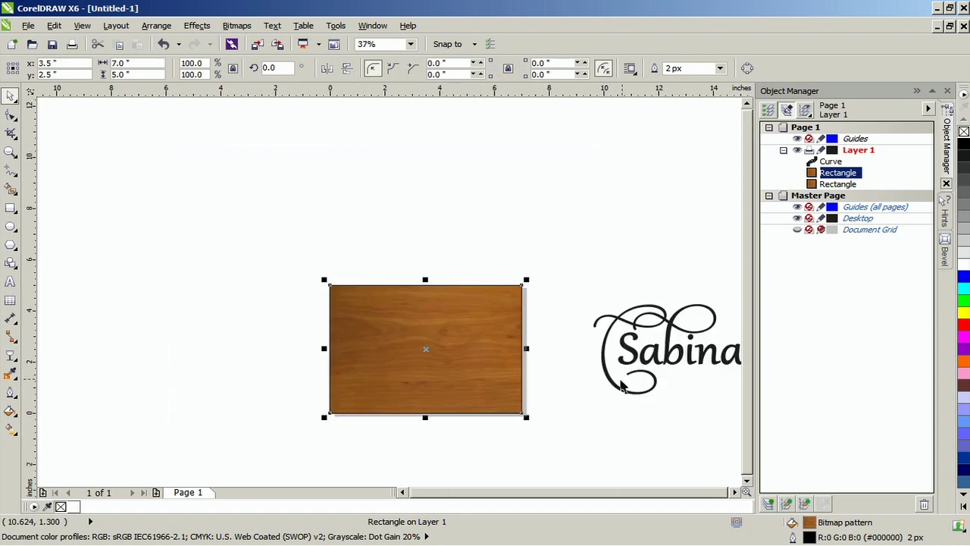
Centre the Sabina lettering on the page, zoom to fit, and also select the wood rectangle.
left_click(644, 354)
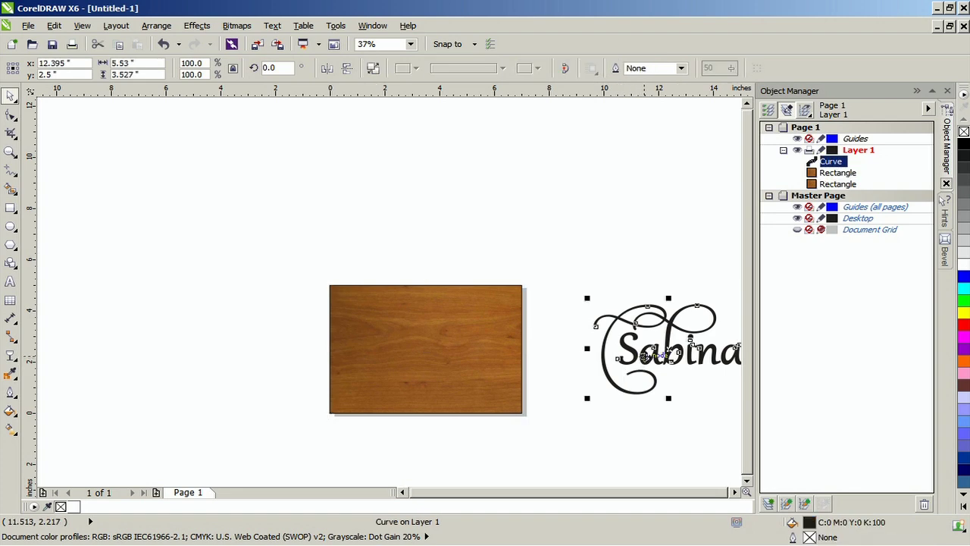
key("p")
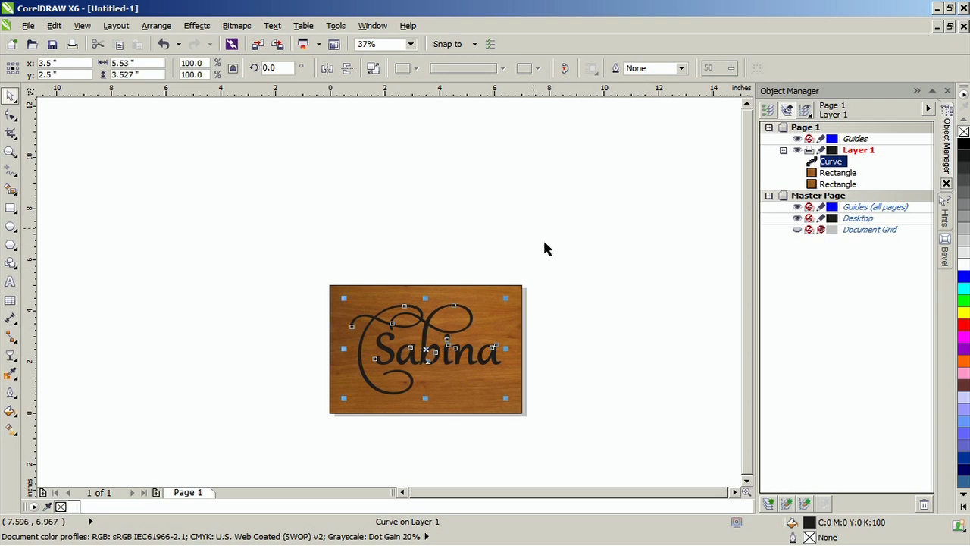
left_click(410, 44)
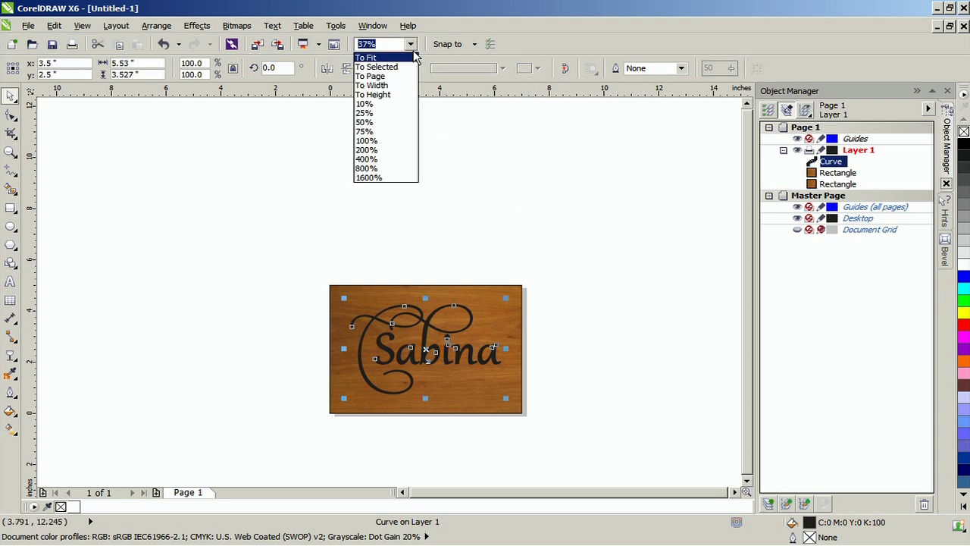
left_click(401, 54)
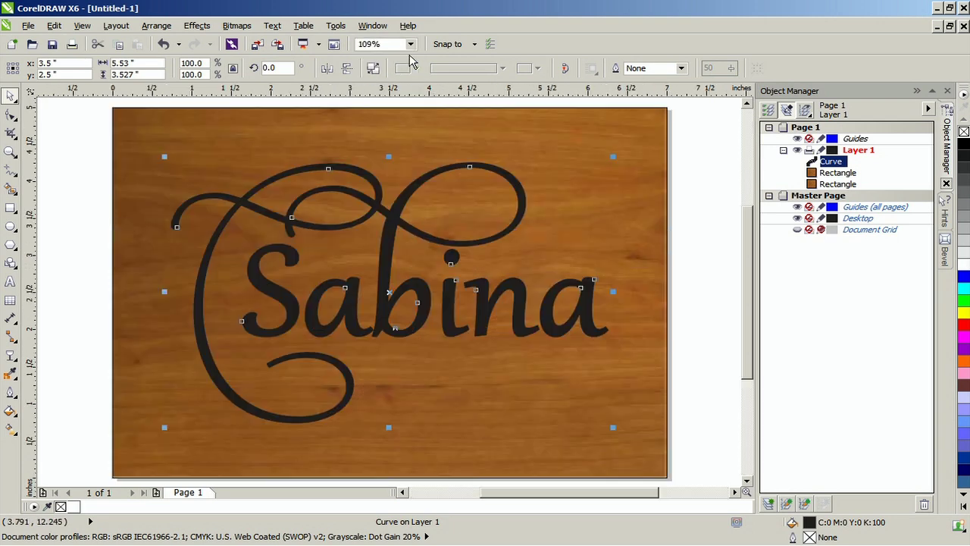
left_click(639, 258, "shift")
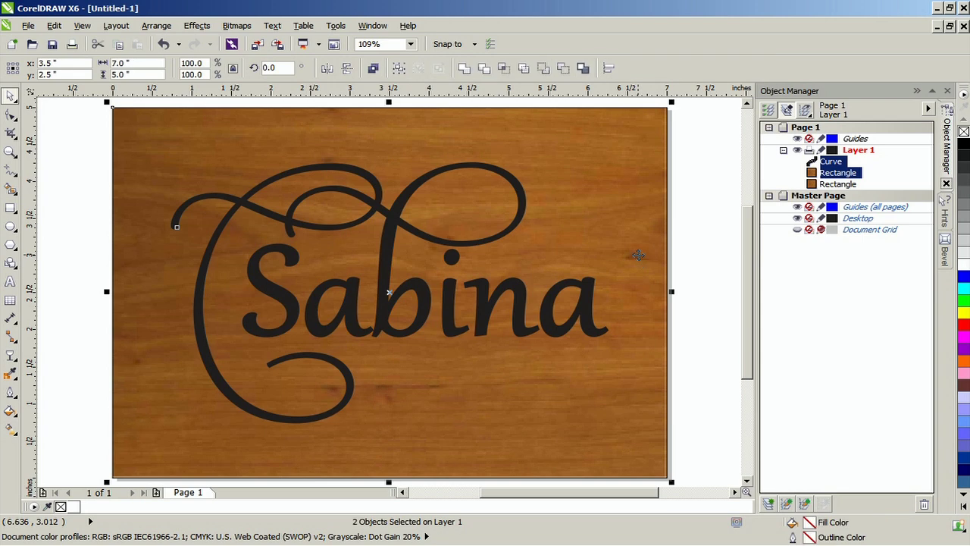
Combine the Sabina lettering with the top rectangle as a cut-out and give it a hairline outline.
left_click(164, 28)
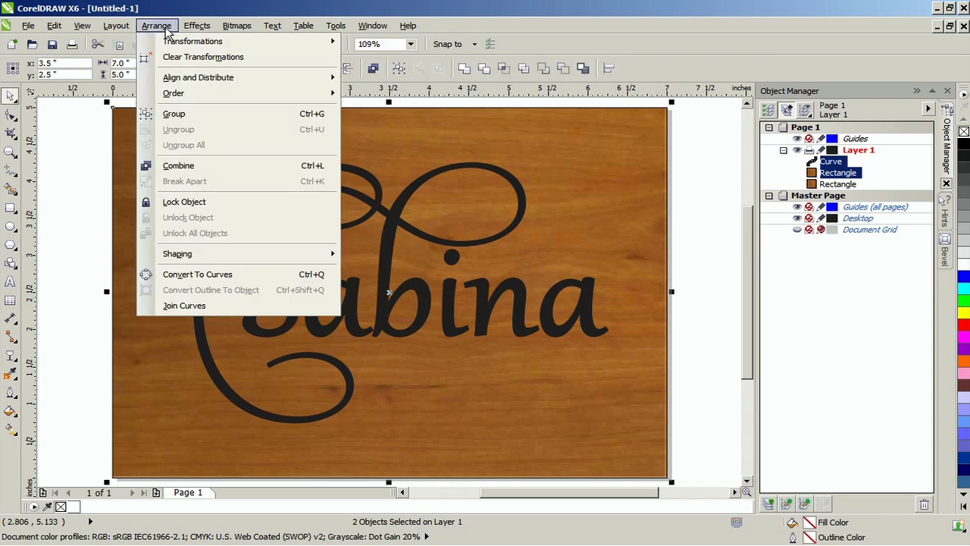
left_click(212, 165)
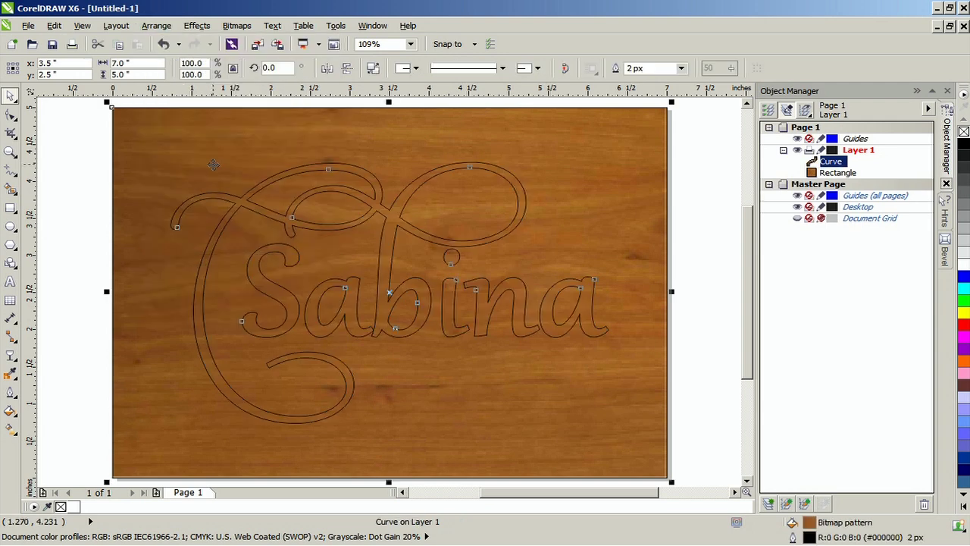
left_click(682, 69)
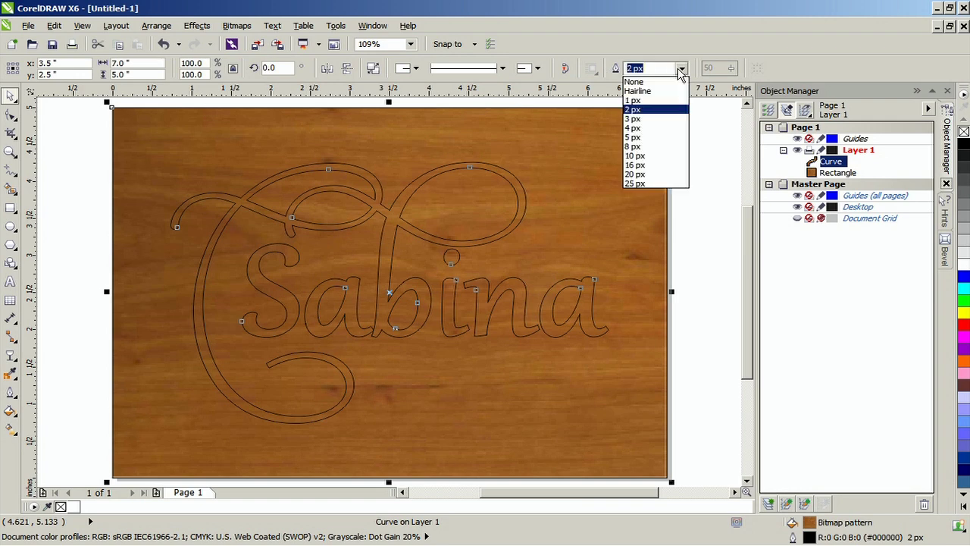
left_click(658, 91)
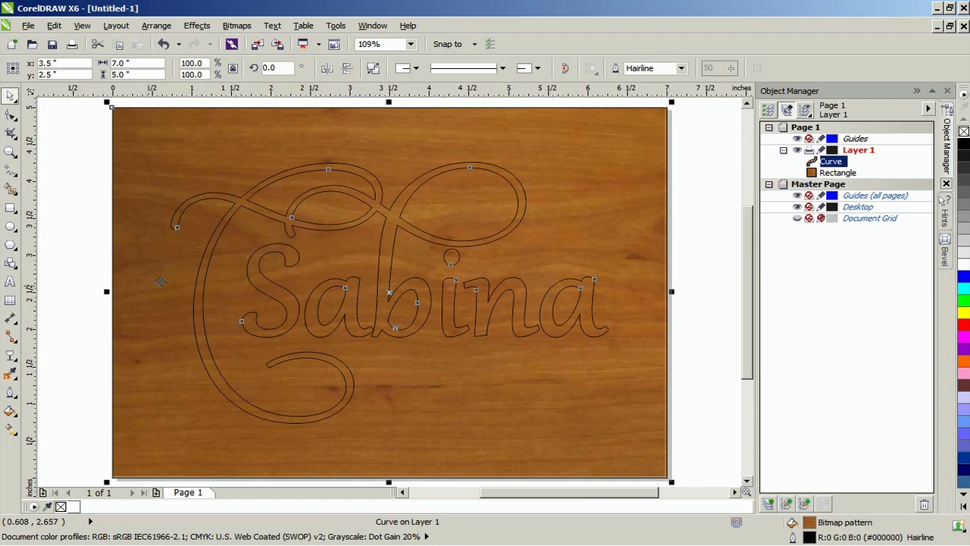
left_click(20, 366)
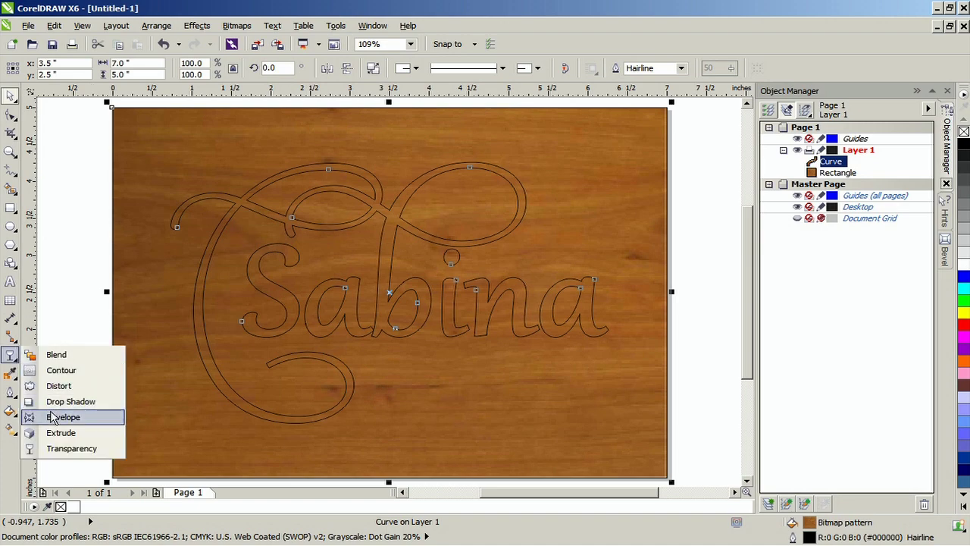
Add a drop shadow to the cut-out wood shape with opacity 95, feathering 2, Normal blend.
left_click(76, 400)
left_click_drag(111, 291, 670, 345)
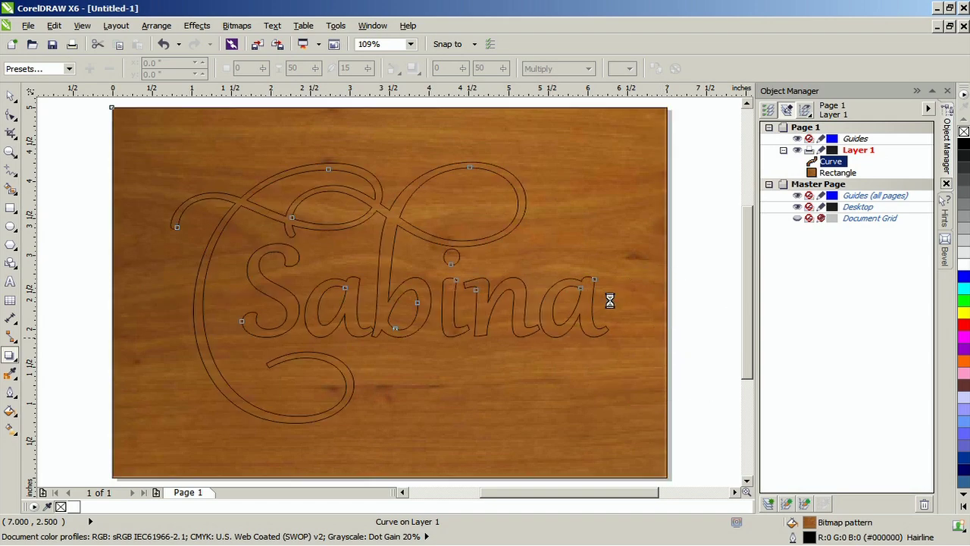
left_click(281, 69)
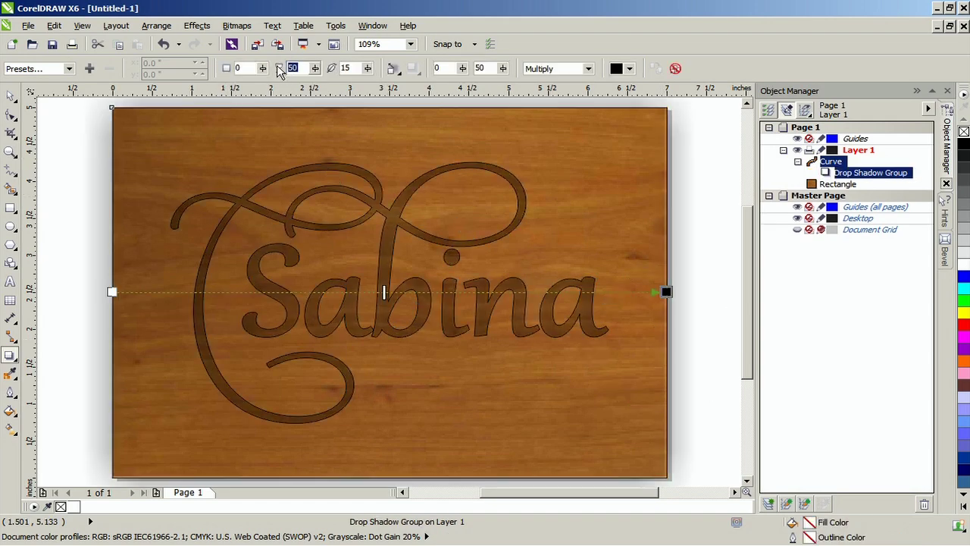
type("95")
key("Tab")
type("2")
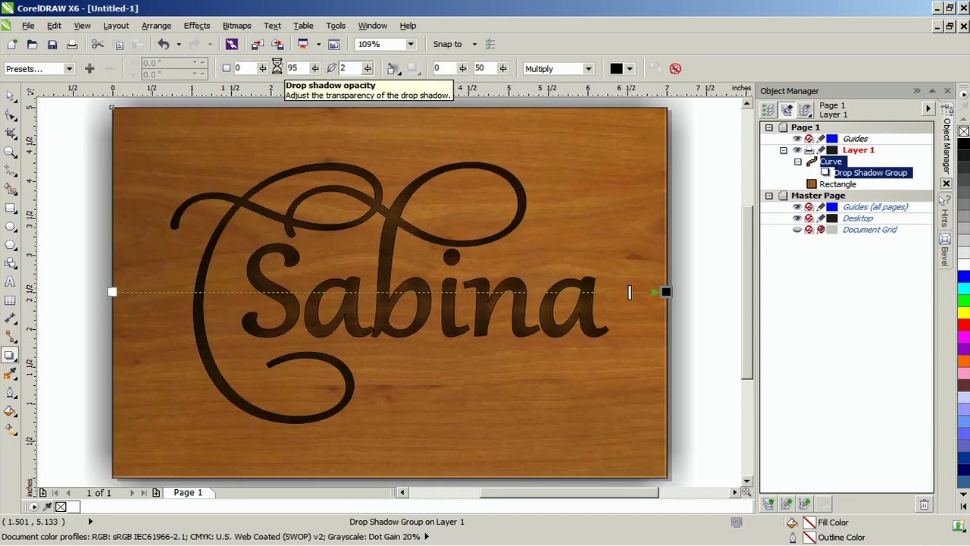
key("Tab")
key("Tab")
key("Tab")
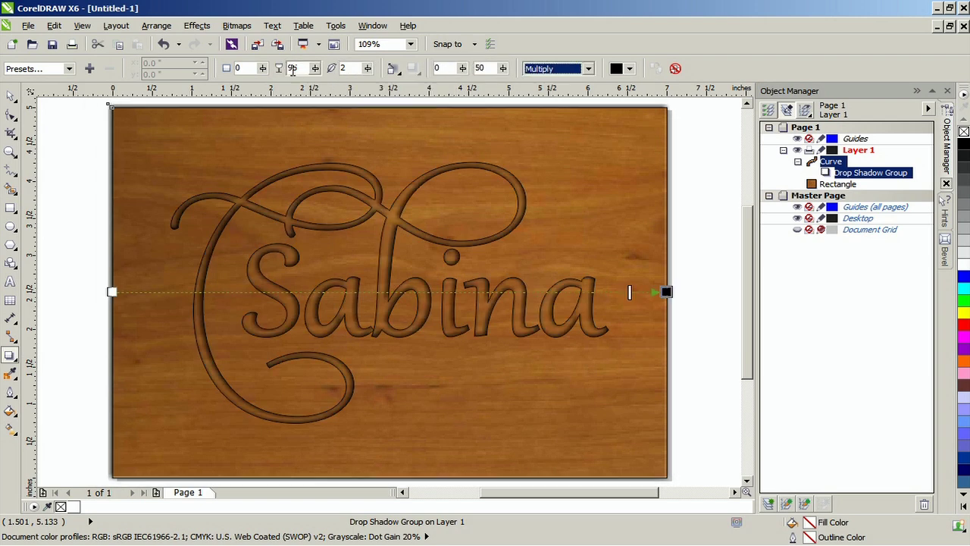
left_click(588, 69)
left_click(536, 82)
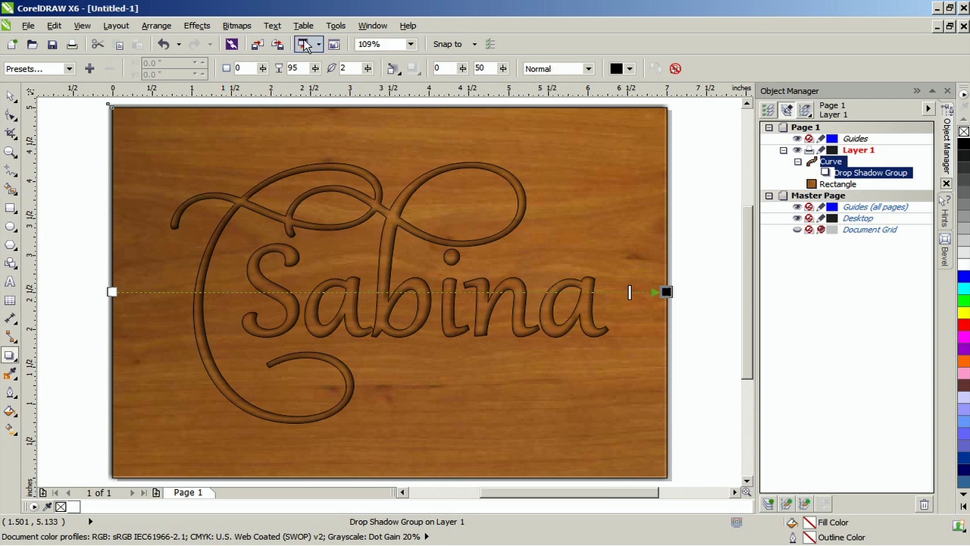
Break the drop shadow apart and nudge the shadow rectangle to x 3.529, y 2.47 inches.
left_click(156, 26)
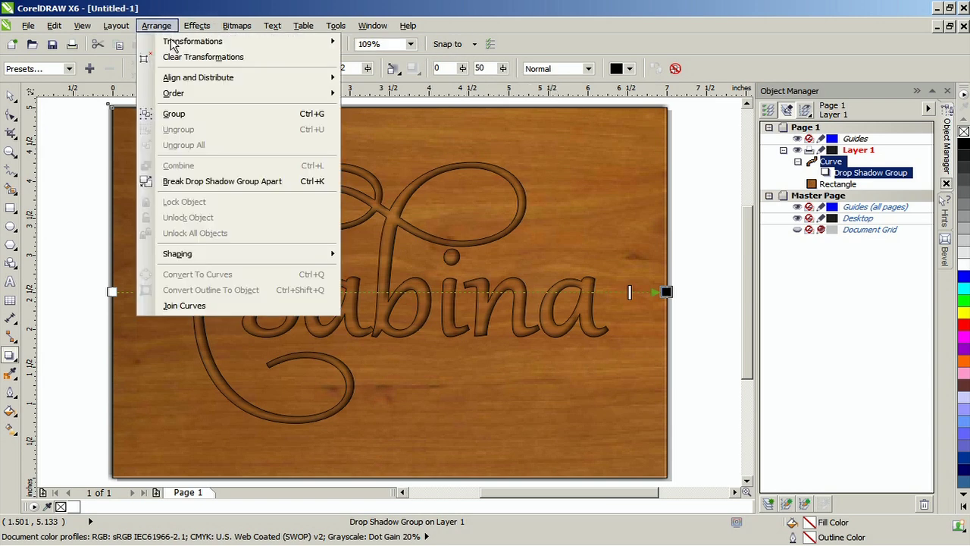
left_click(222, 182)
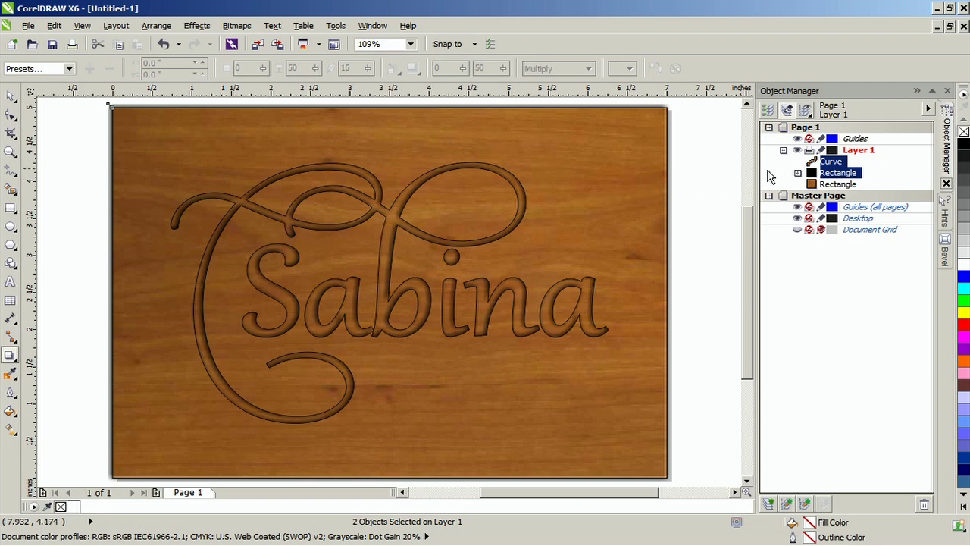
left_click(817, 173)
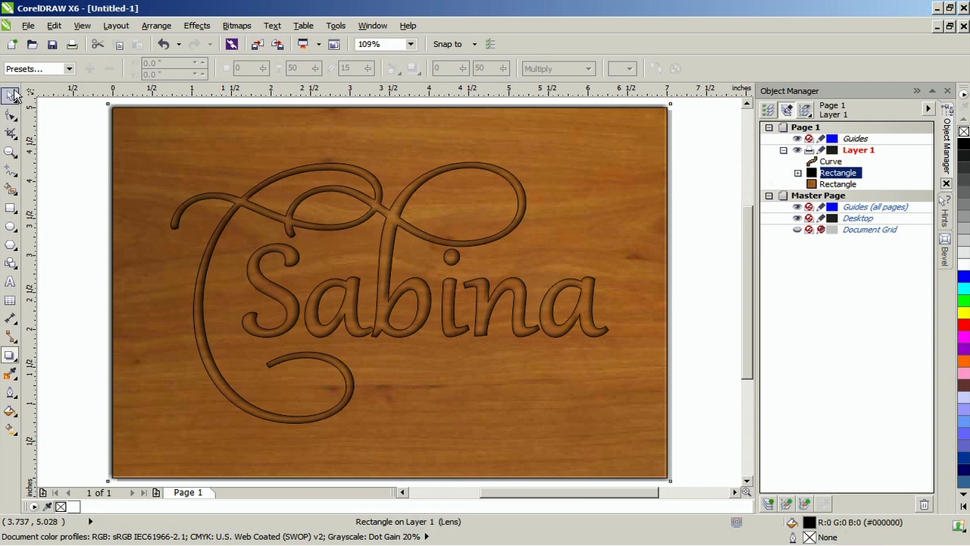
left_click(11, 94)
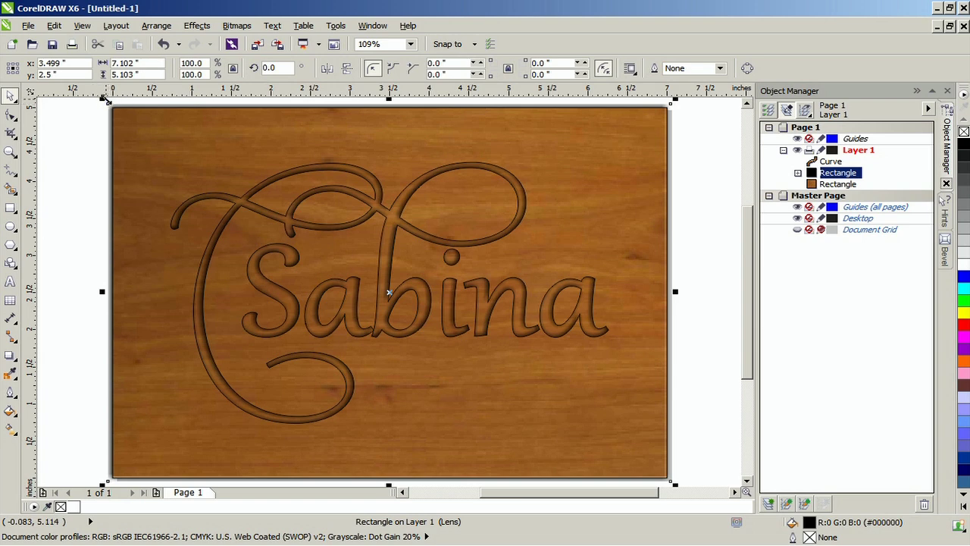
key("Right")
key("Right")
key("Right")
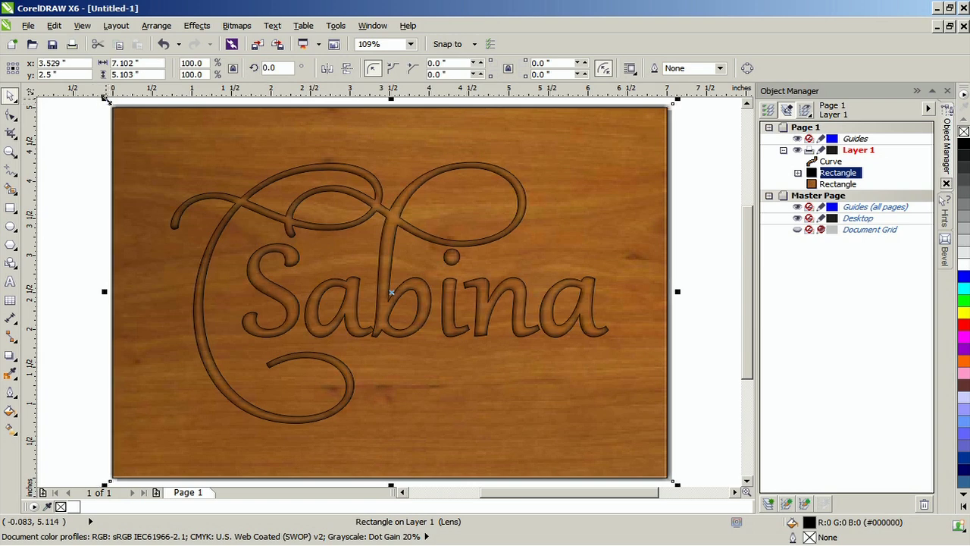
key("Down")
key("Down")
key("Down")
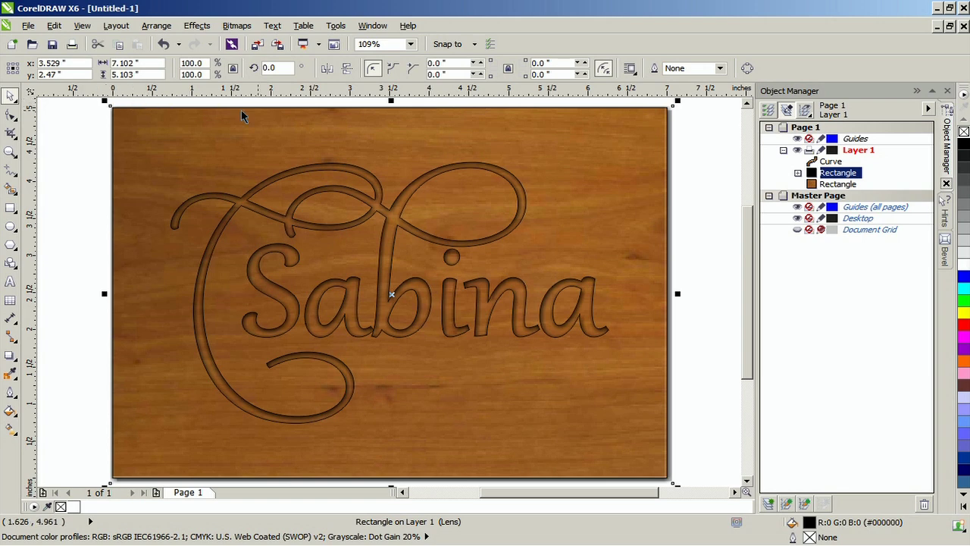
Add an offset drop shadow to the Sabina lettering with opacity 95 and feathering 2.
key("Tab")
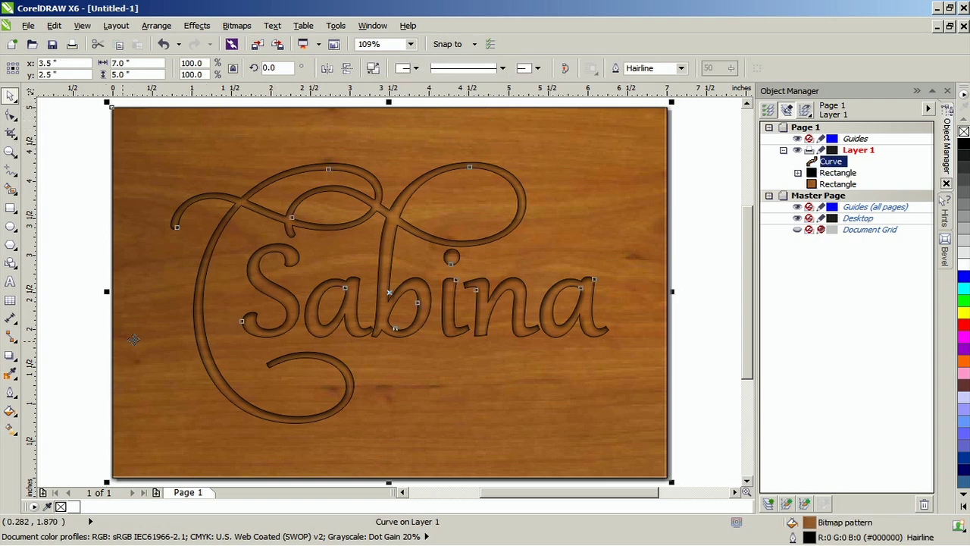
left_click(10, 355)
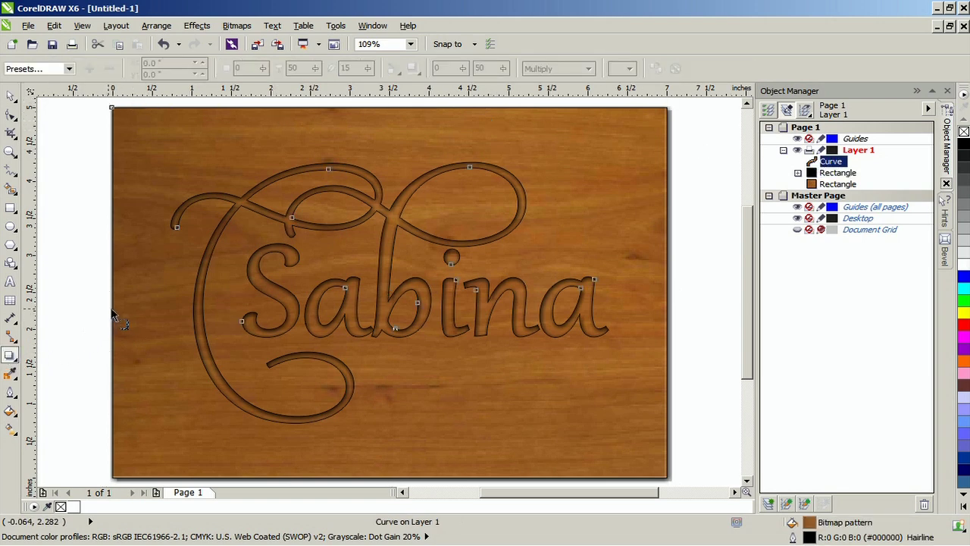
left_click_drag(111, 317, 671, 335)
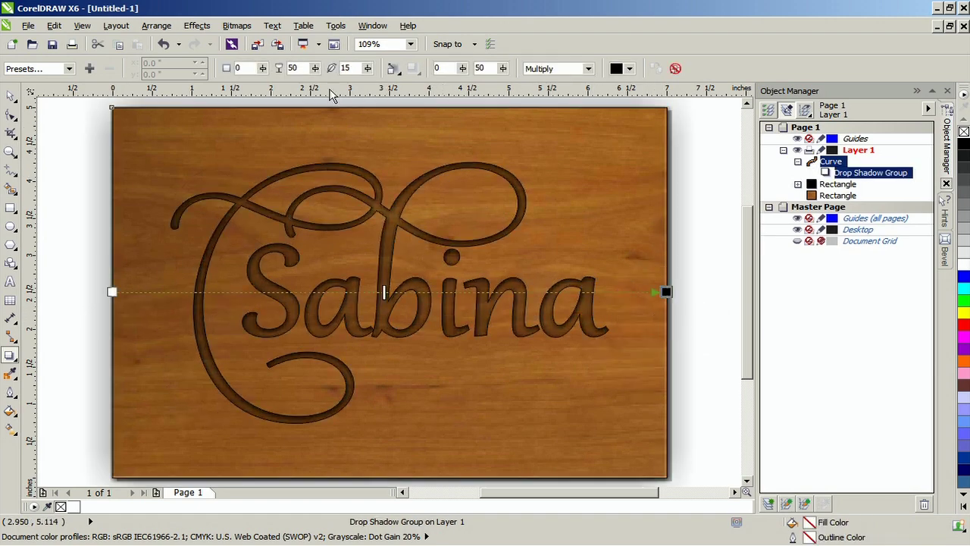
double_click(293, 69)
type("95")
key("Tab")
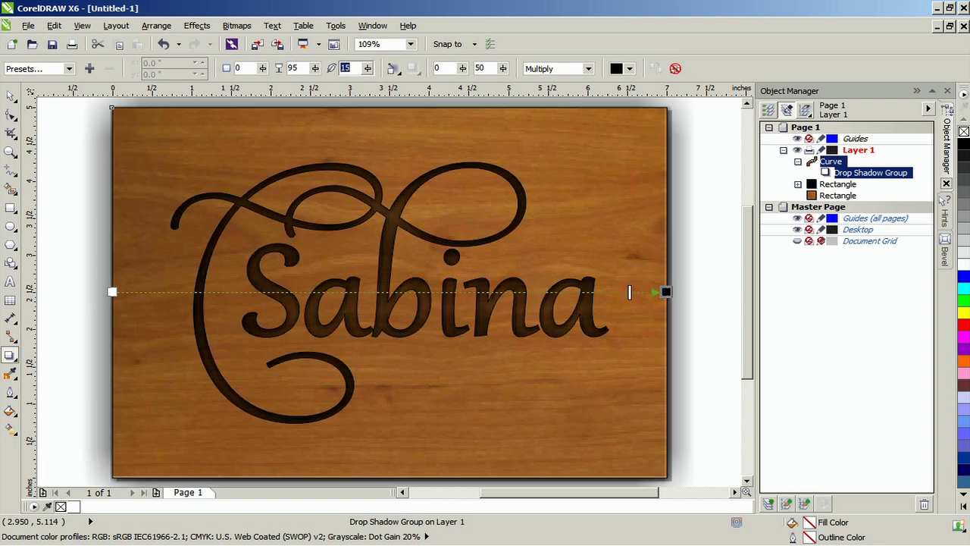
type("2")
key("Return")
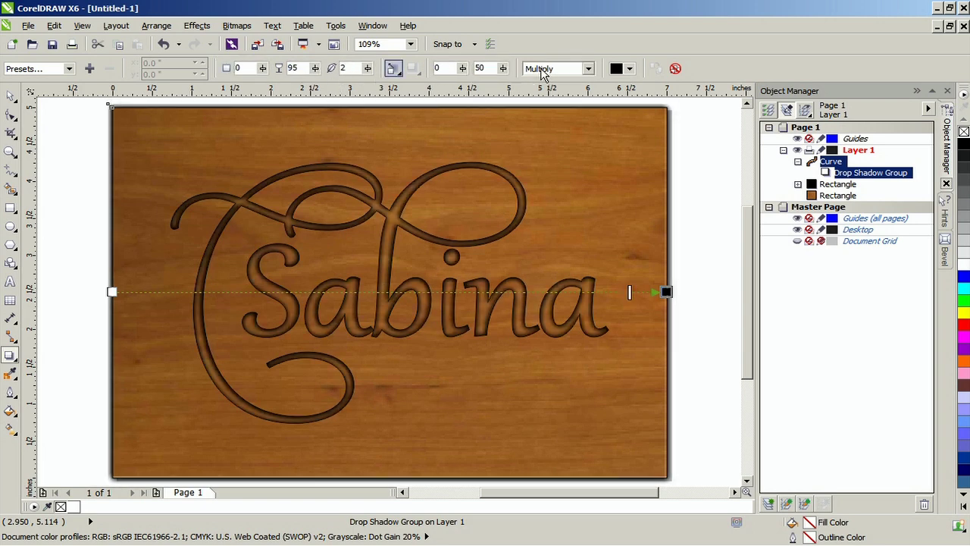
Set the lettering shadow's blend mode to Normal and its colour to white.
left_click(544, 68)
left_click(539, 81)
left_click(624, 70)
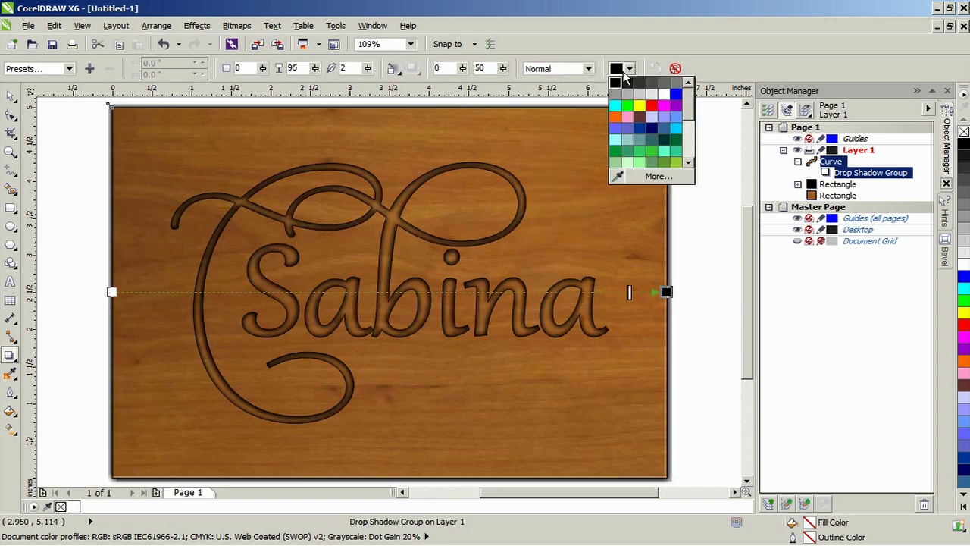
left_click(665, 96)
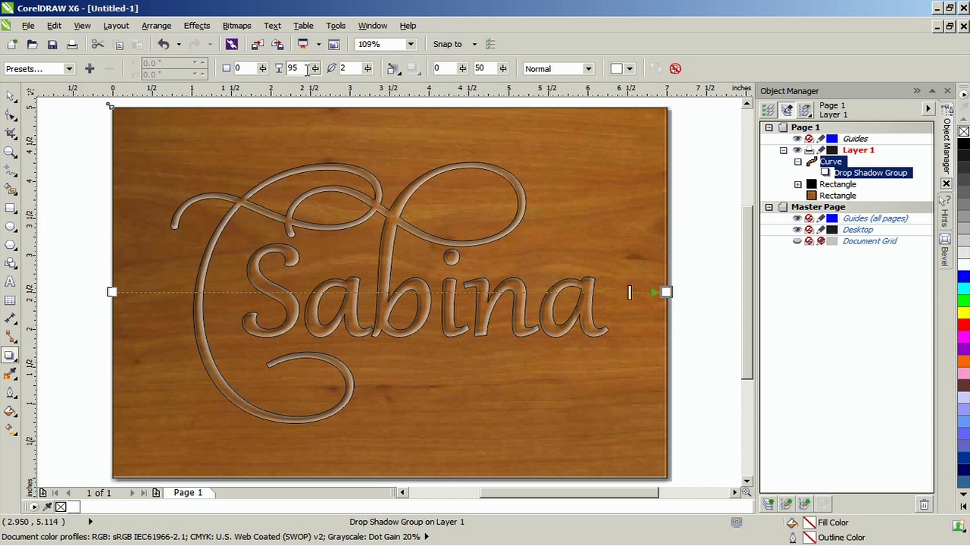
Break the white shadow apart from the lettering and select the separated shadow.
left_click(173, 26)
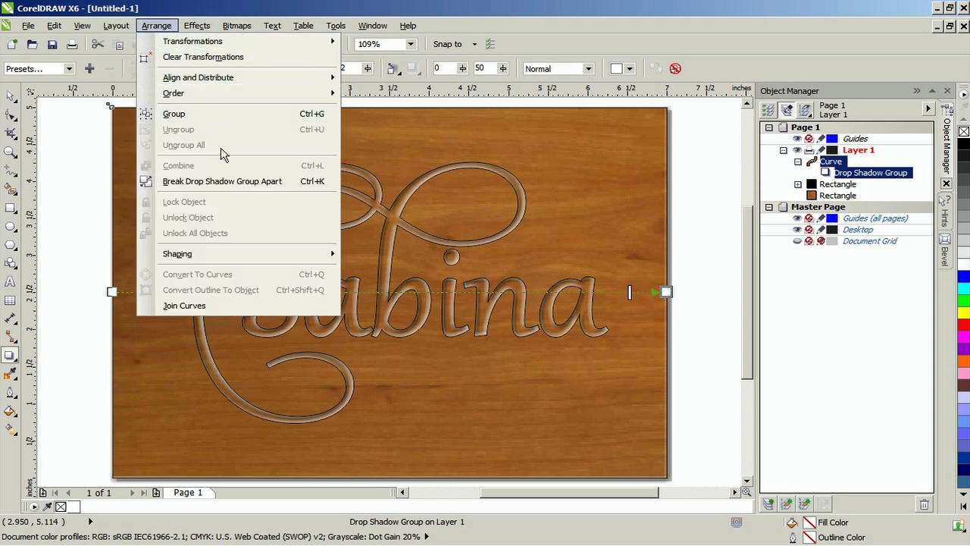
left_click(227, 183)
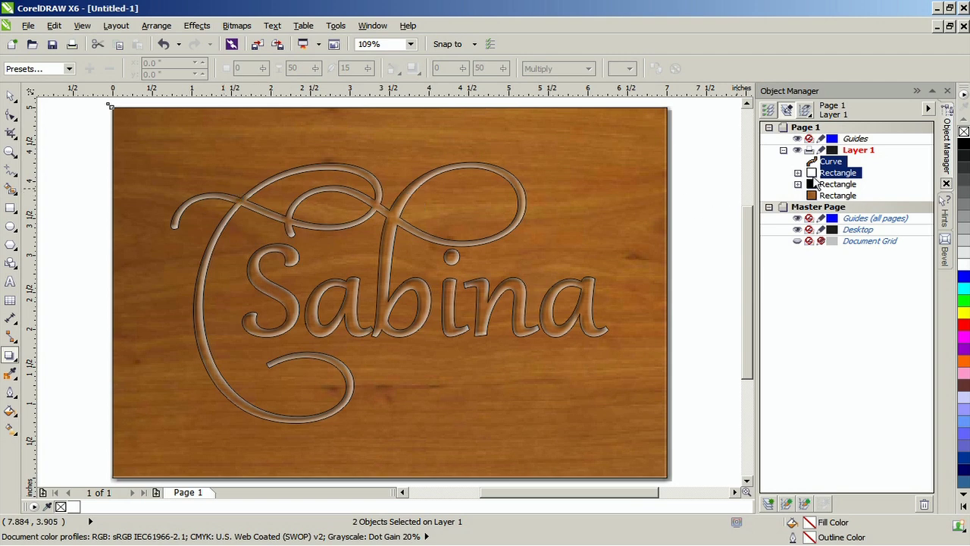
left_click(837, 176)
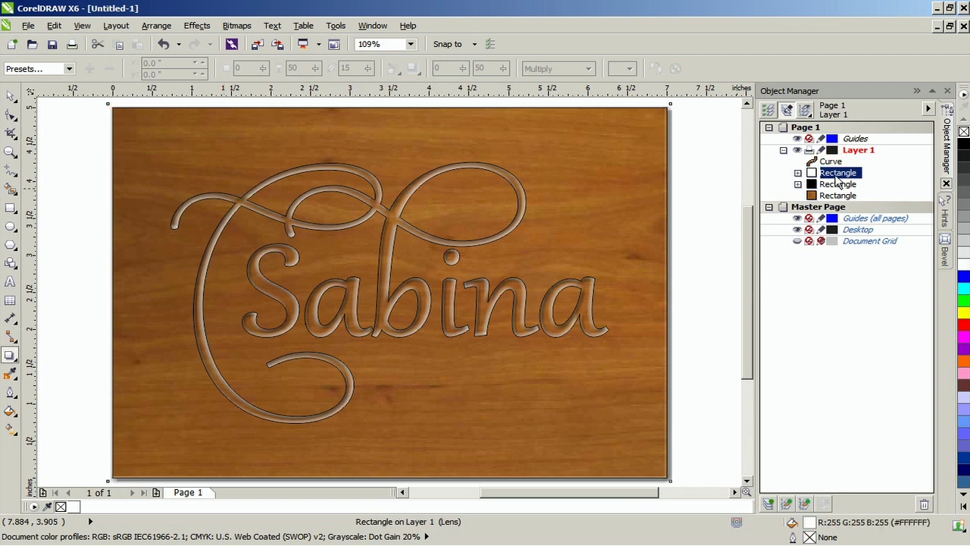
Convert the white shadow into a 300 dpi bitmap.
left_click(235, 25)
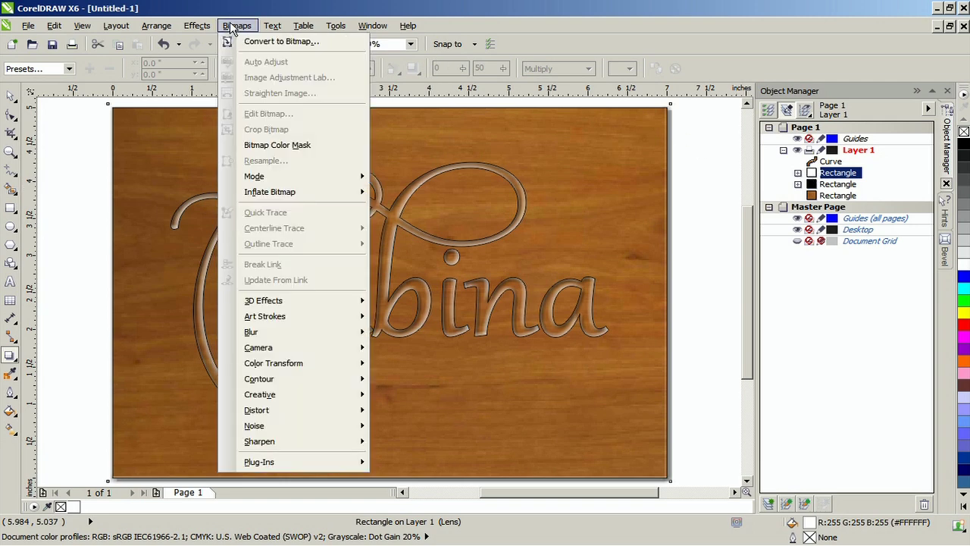
left_click(272, 42)
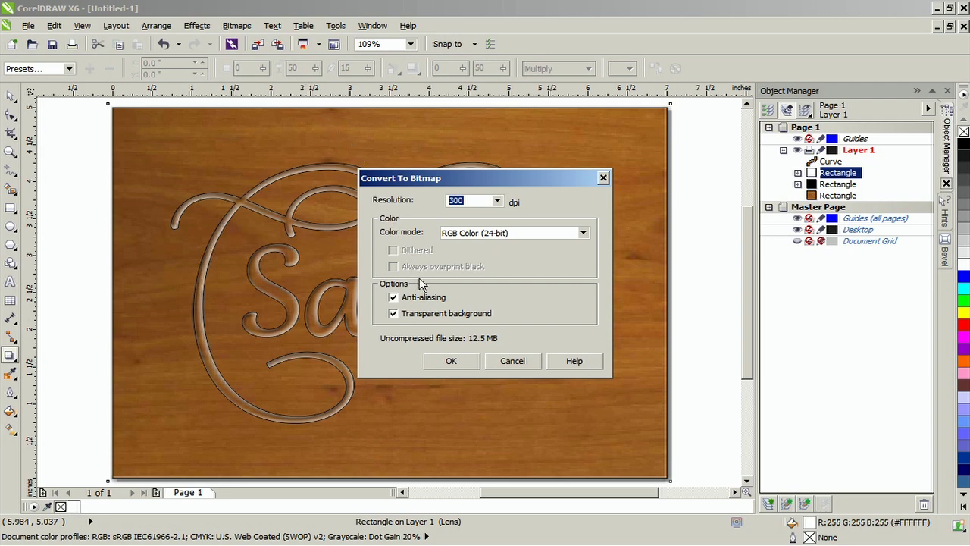
left_click(453, 361)
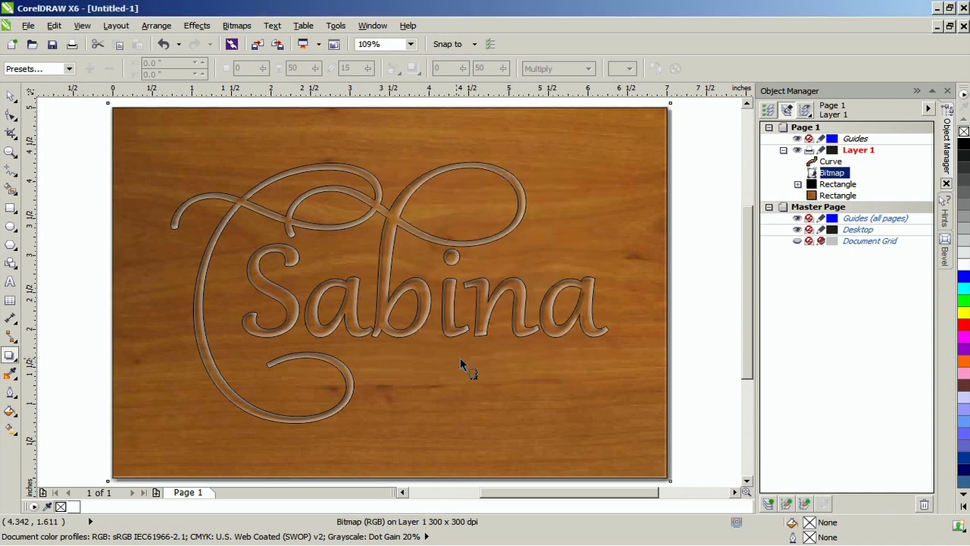
left_click(17, 361)
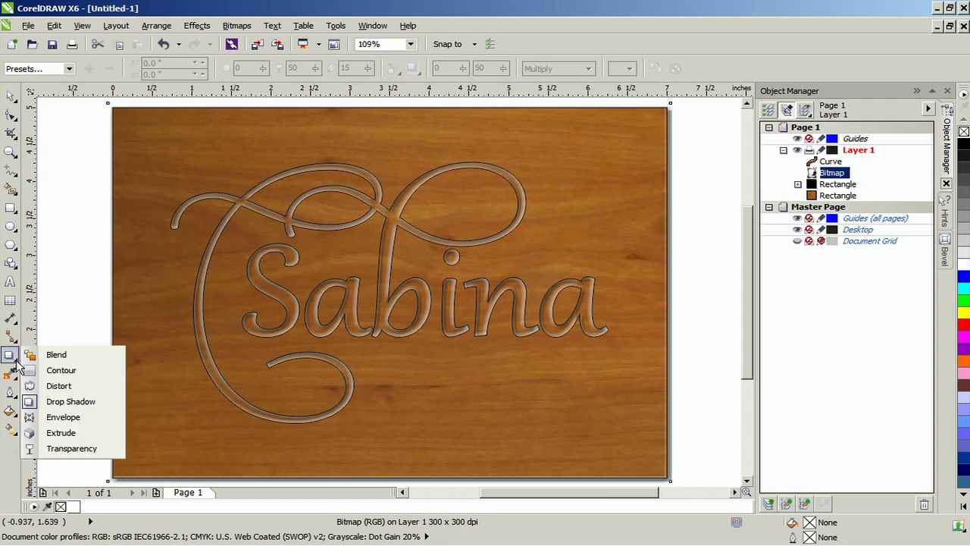
Give the white highlight bitmap uniform transparency of 20 and nudge it to x 3.47, y 2.53.
left_click(62, 448)
left_click(102, 69)
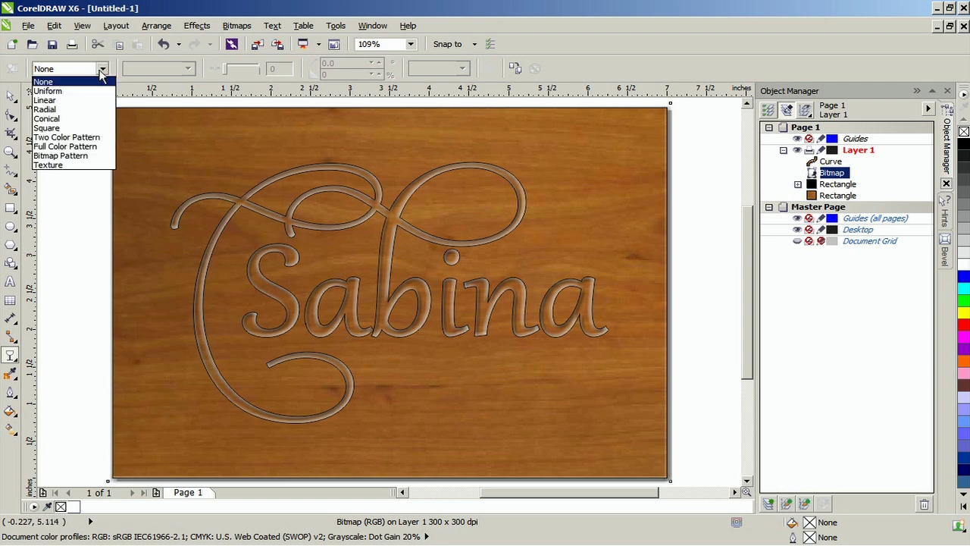
left_click(47, 91)
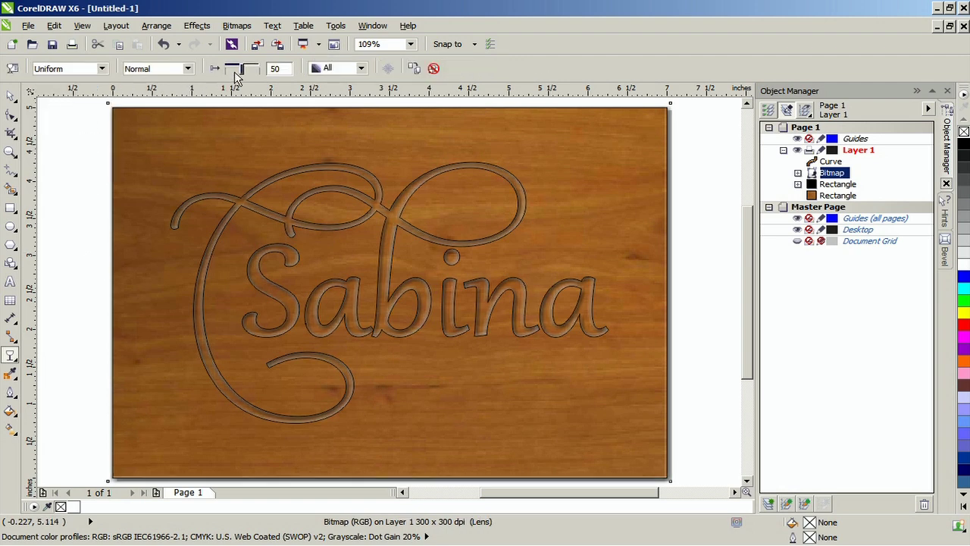
left_click_drag(243, 73, 235, 73)
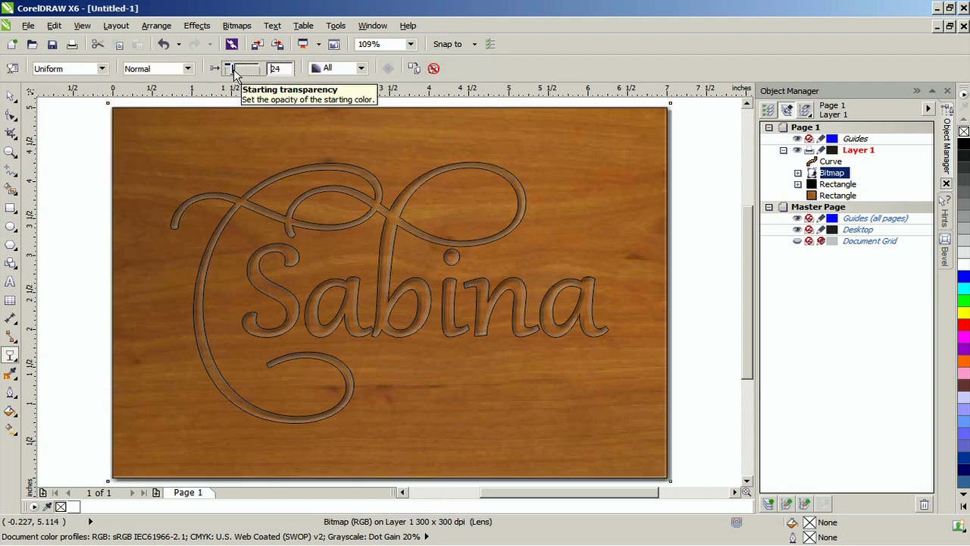
left_click_drag(235, 70, 232, 69)
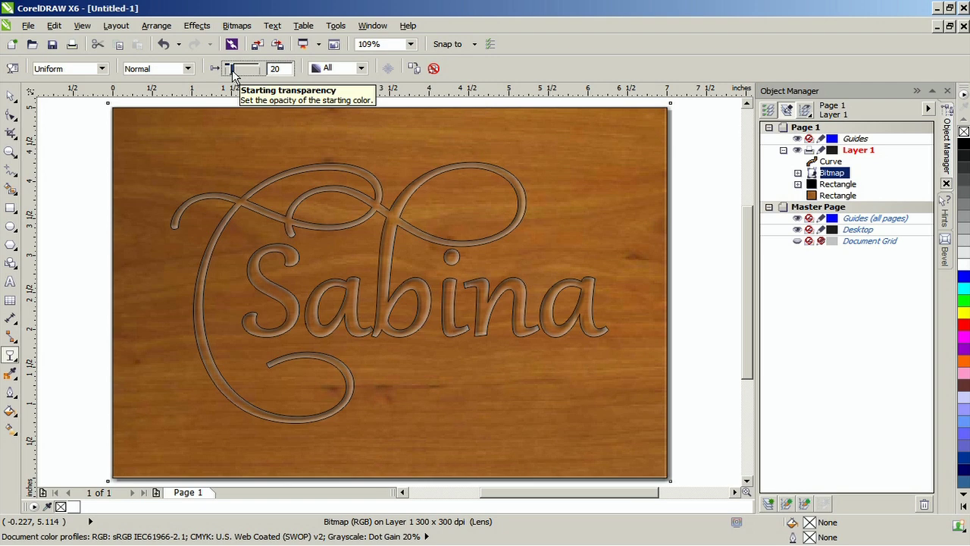
left_click(10, 97)
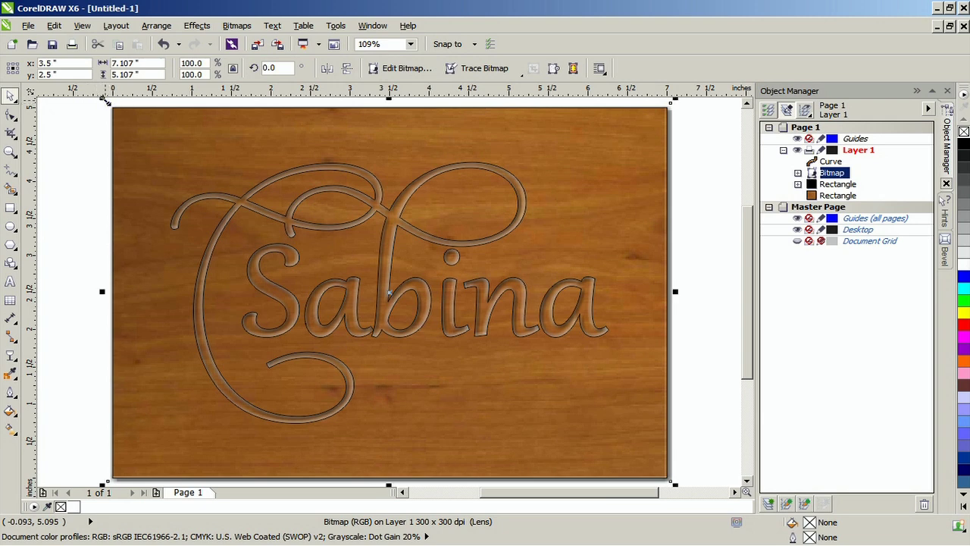
left_click_drag(105, 98, 105, 101)
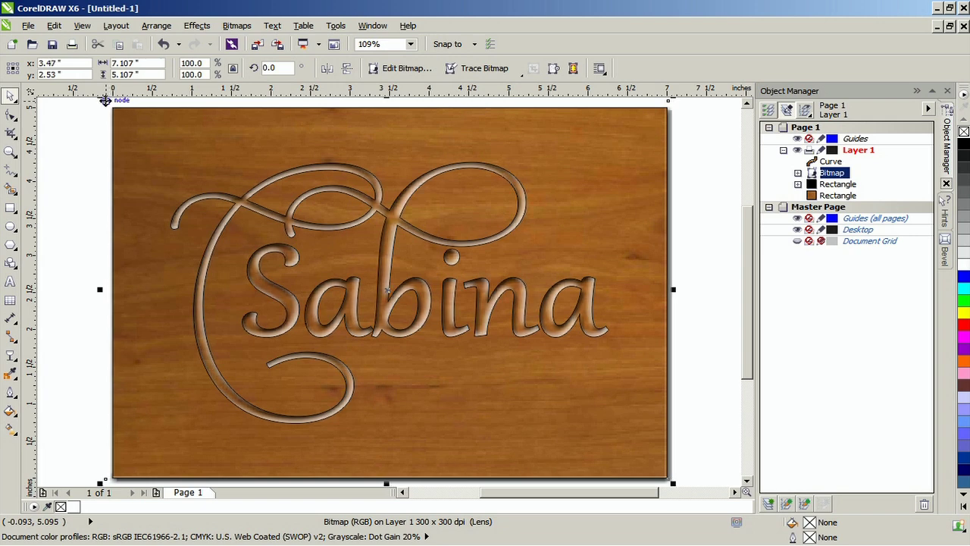
Group all four engraving objects and add a new page-sized 7.0 × 5.0 inch rectangle.
double_click(11, 97)
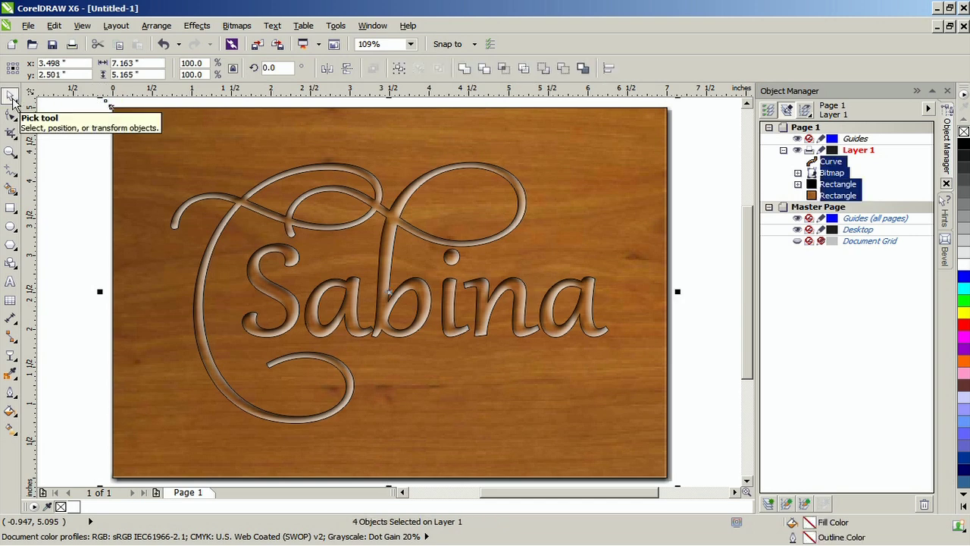
left_click(155, 26)
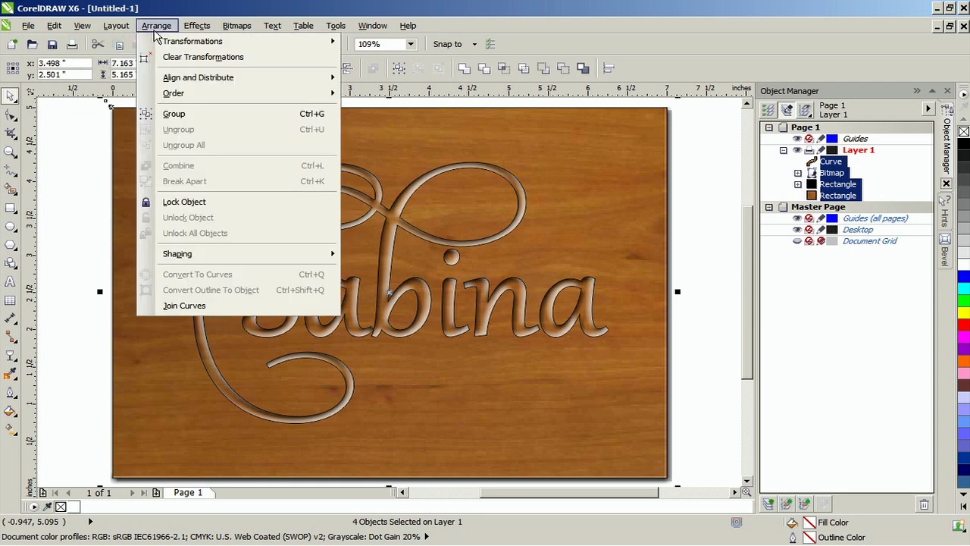
left_click(207, 120)
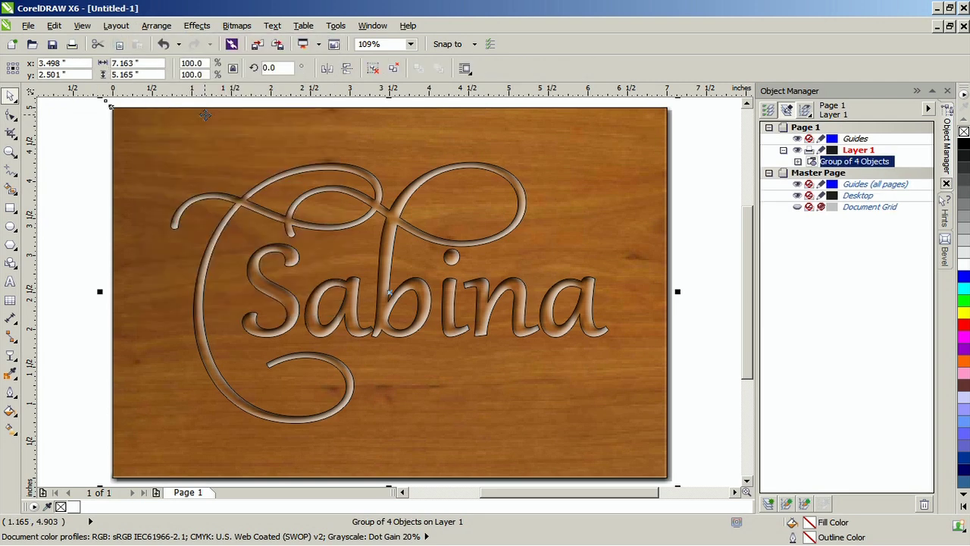
double_click(11, 210)
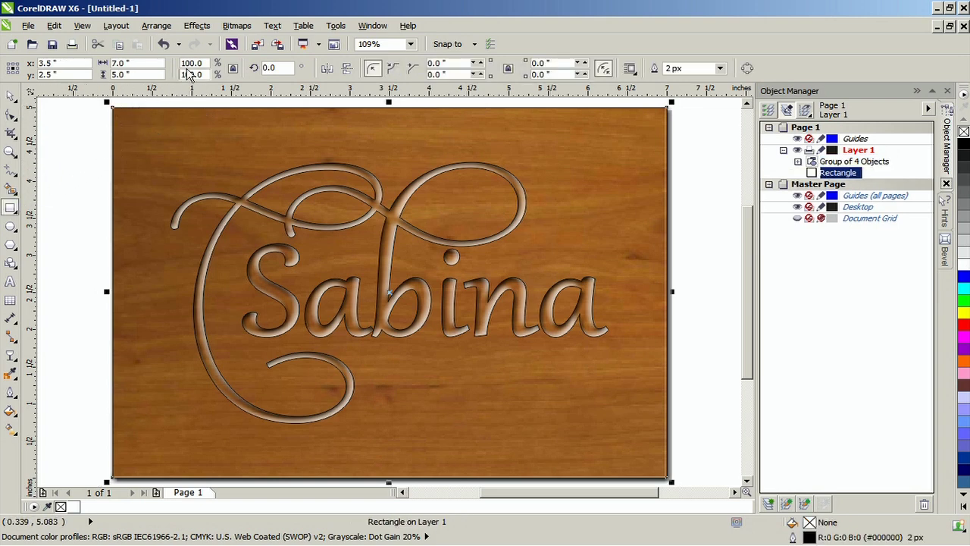
Scale the new rectangle to 95% (6.65 × 4.75 in) and reselect the grouped wood artwork.
double_click(206, 62)
type("95")
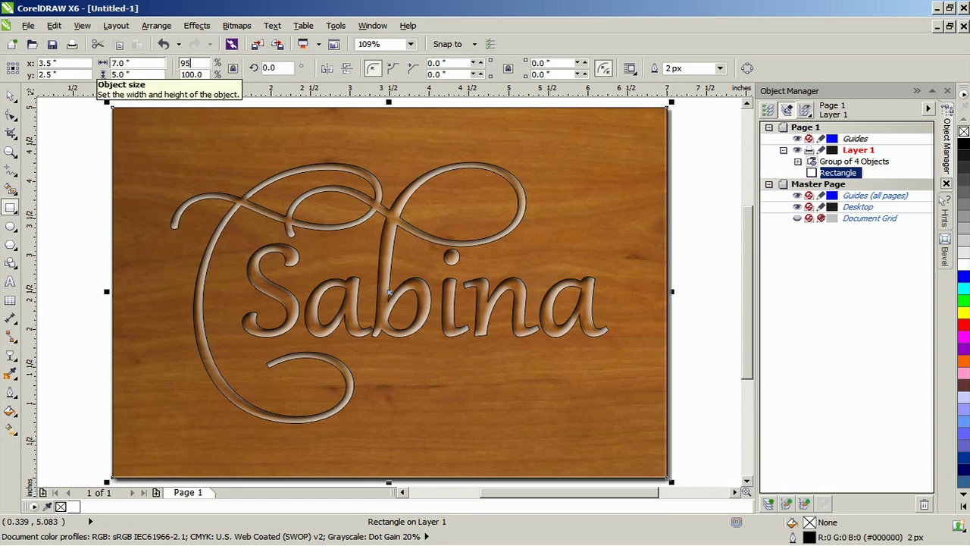
key("Return")
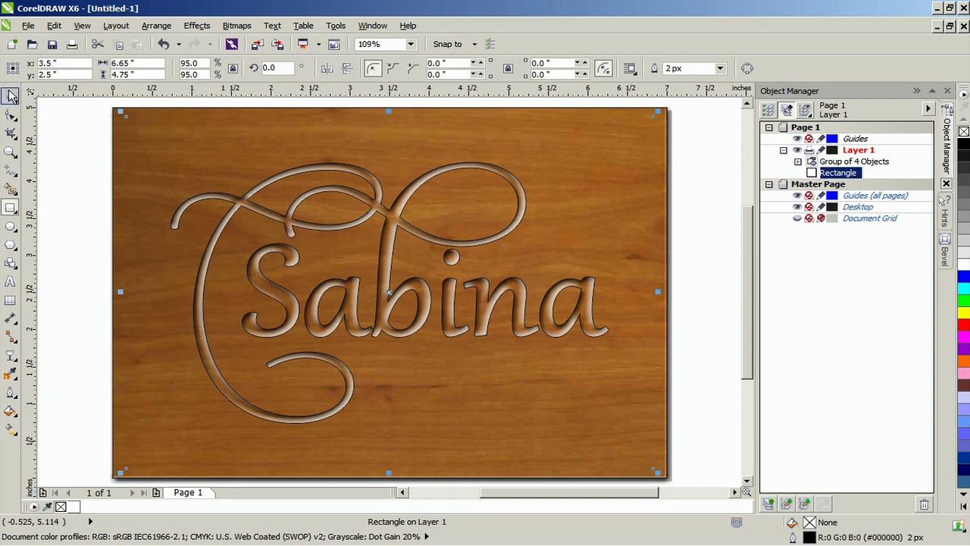
left_click(847, 166)
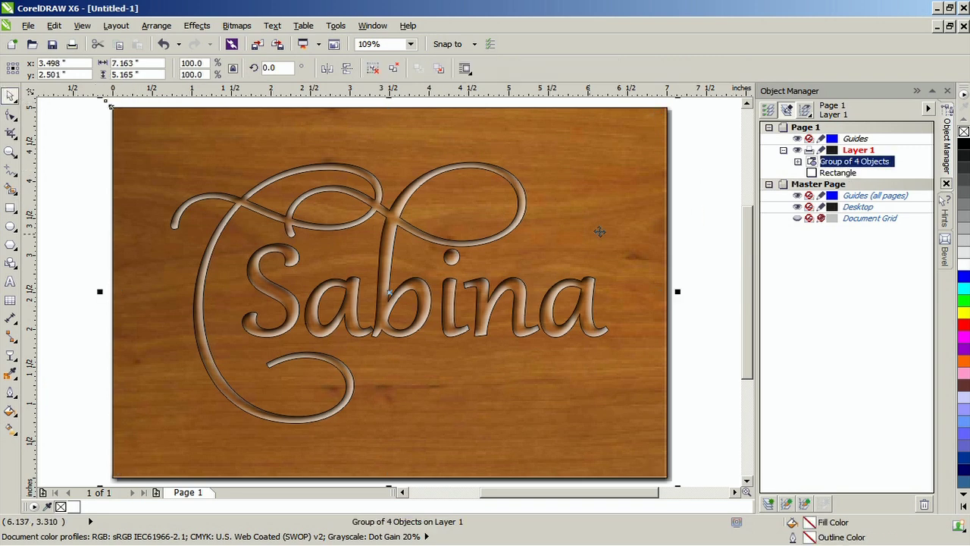
PowerClip the grouped wood artwork inside the 6.65 × 4.75 in rectangle, then zoom To Fit.
left_click_drag(392, 294, 660, 294)
right_click(493, 213)
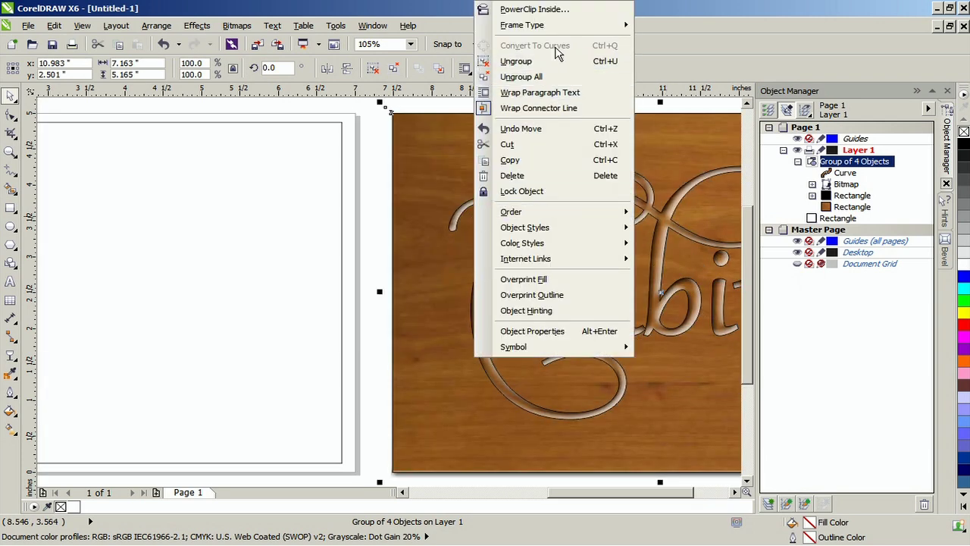
left_click(534, 9)
left_click(85, 289)
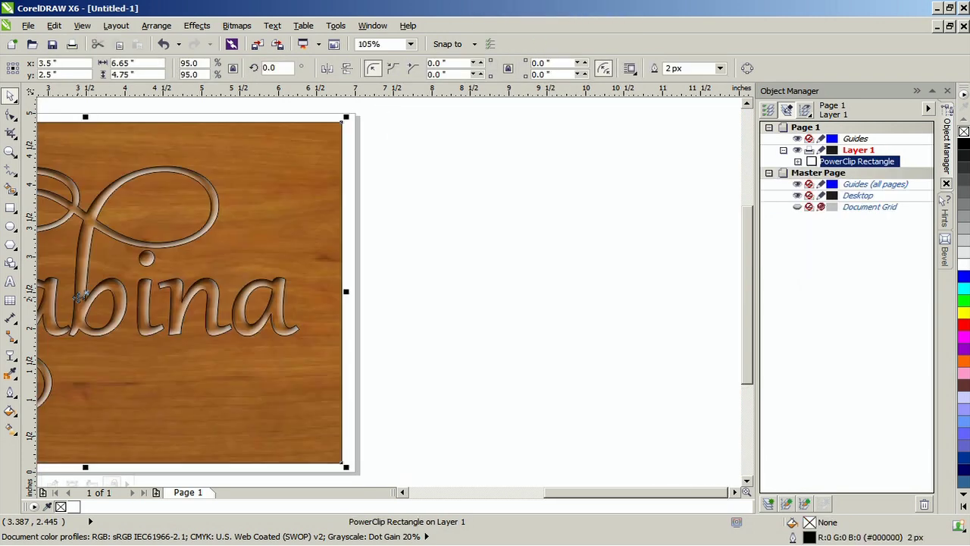
left_click(410, 44)
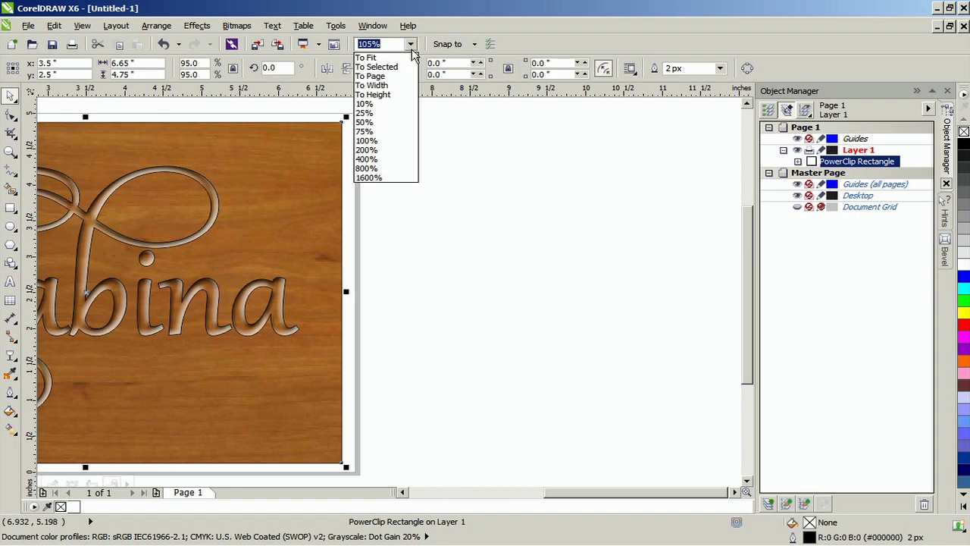
left_click(410, 59)
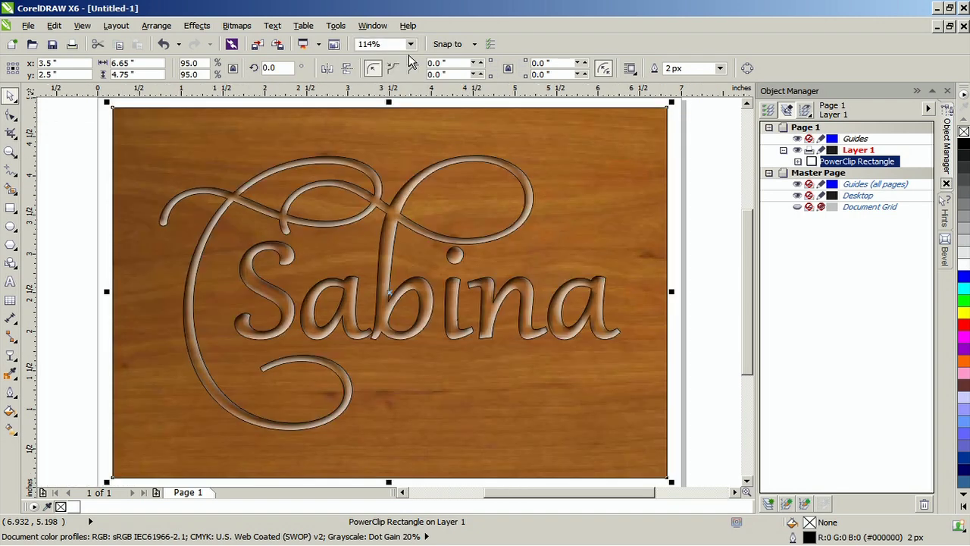